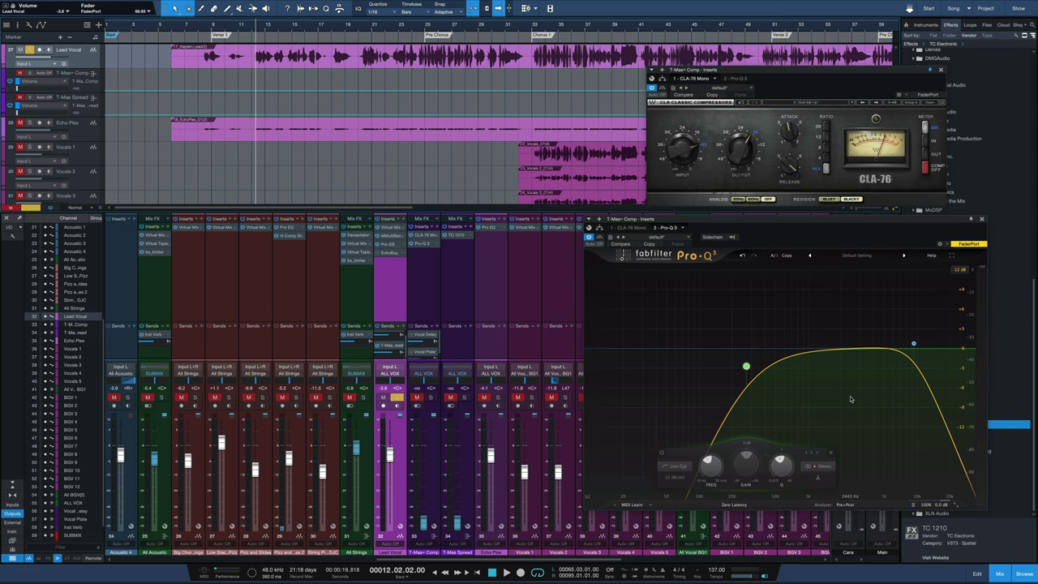
# Select the T-Mas= Comp channel and play back the soloed Lead Vocal from Verse 1
pyautogui.click(438, 464)
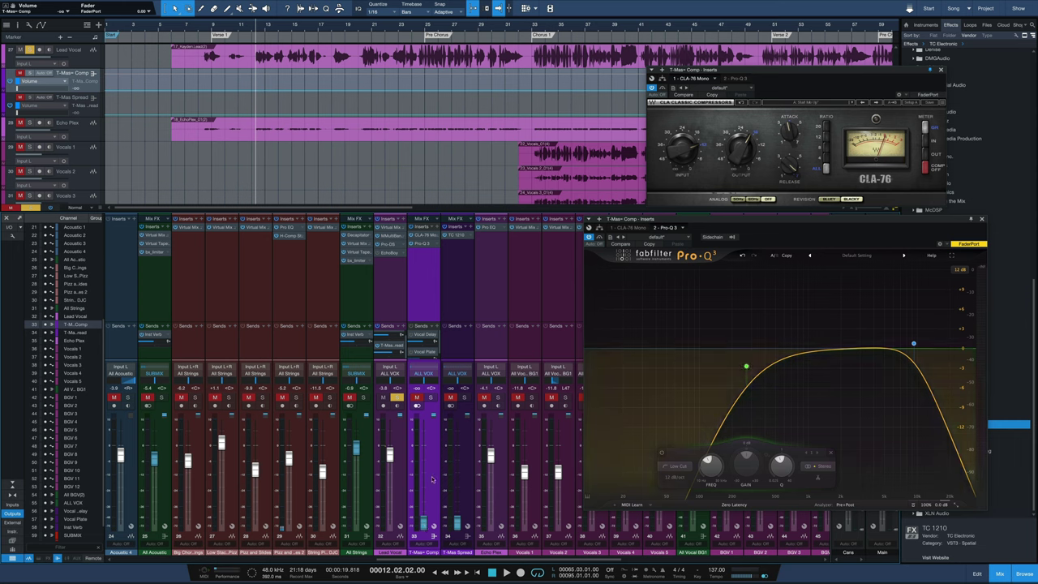
pyautogui.press('space')
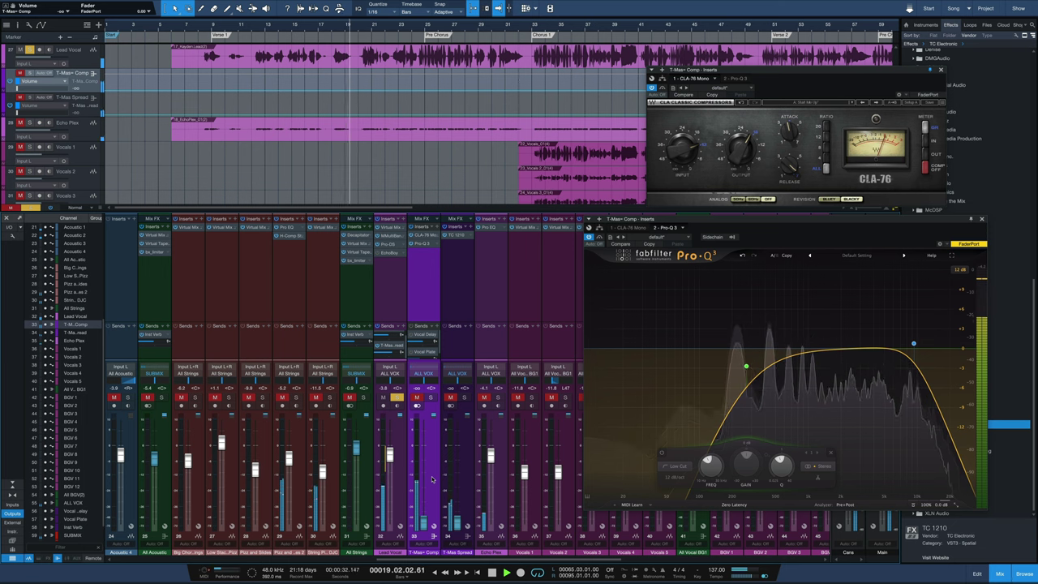
pyautogui.press('space')
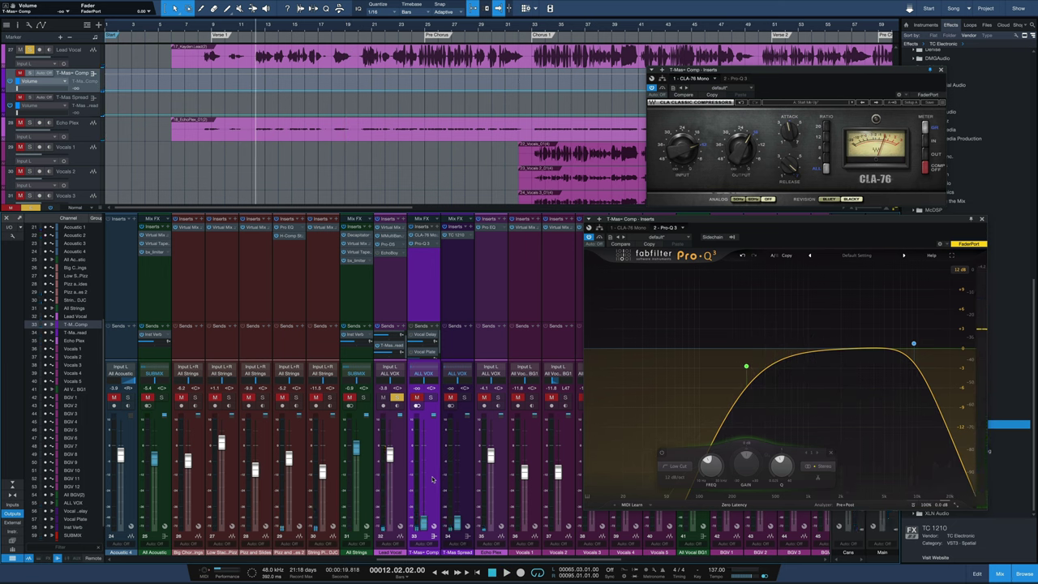
# Audition the T-Mas= Comp channel in solo, clear the solo, and bring its fader up to -25.5 dB
pyautogui.click(430, 397)
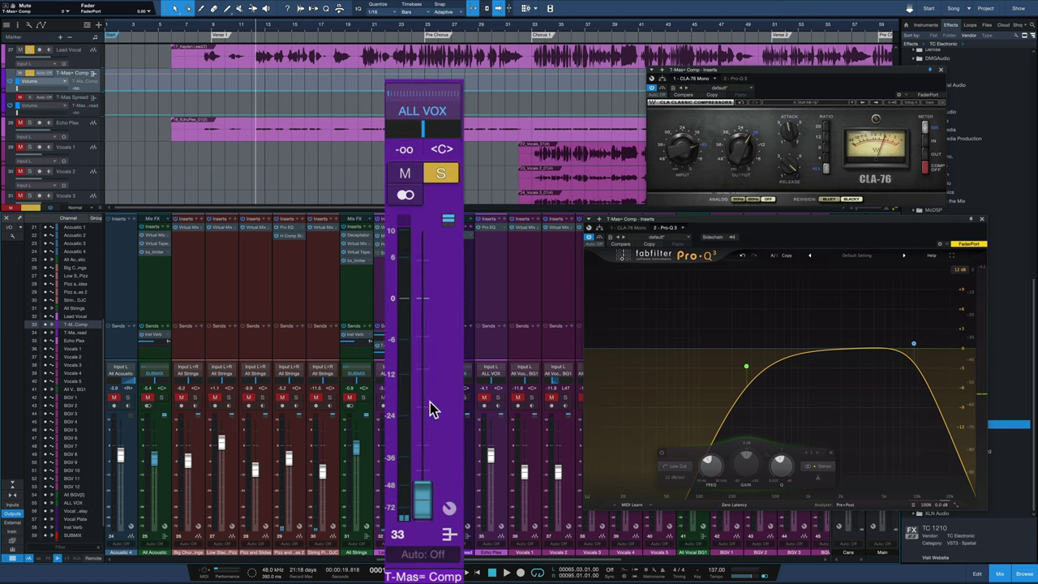
pyautogui.press('space')
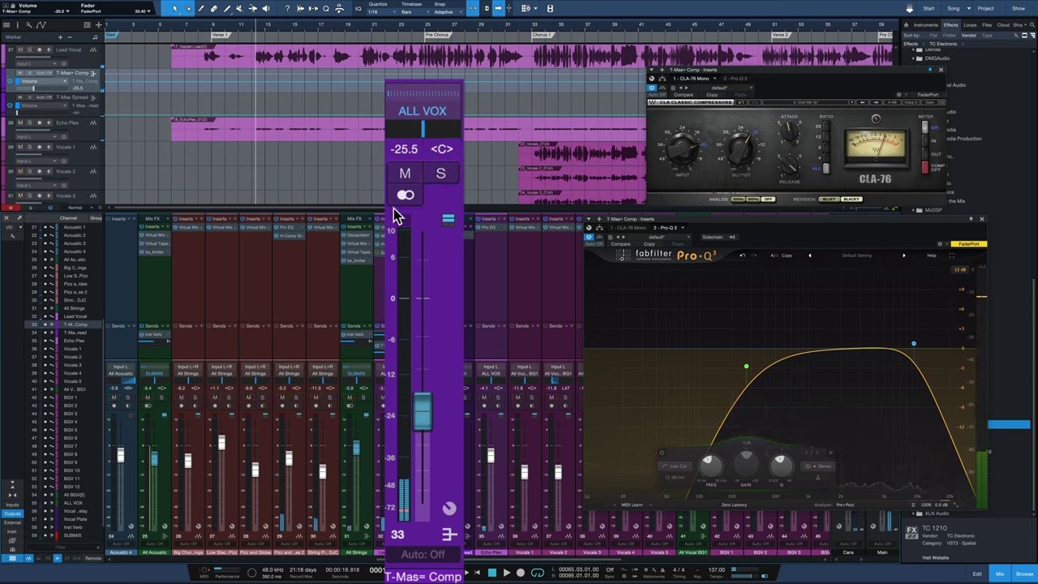
pyautogui.press('space')
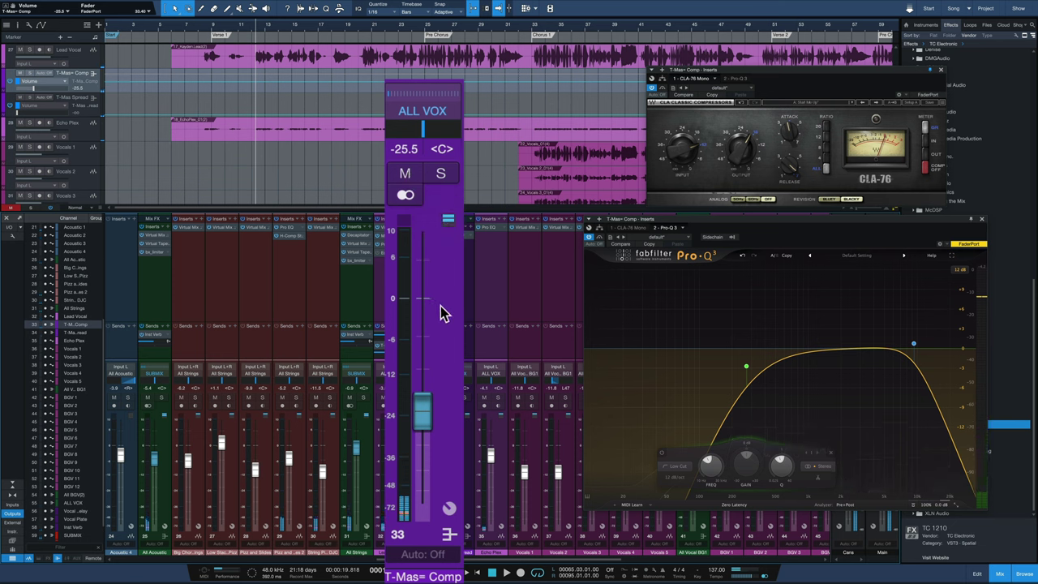
# Compare the mix with and without T-Mas= Comp by toggling the channel's mute during playback, leaving it unmuted
pyautogui.press('m')
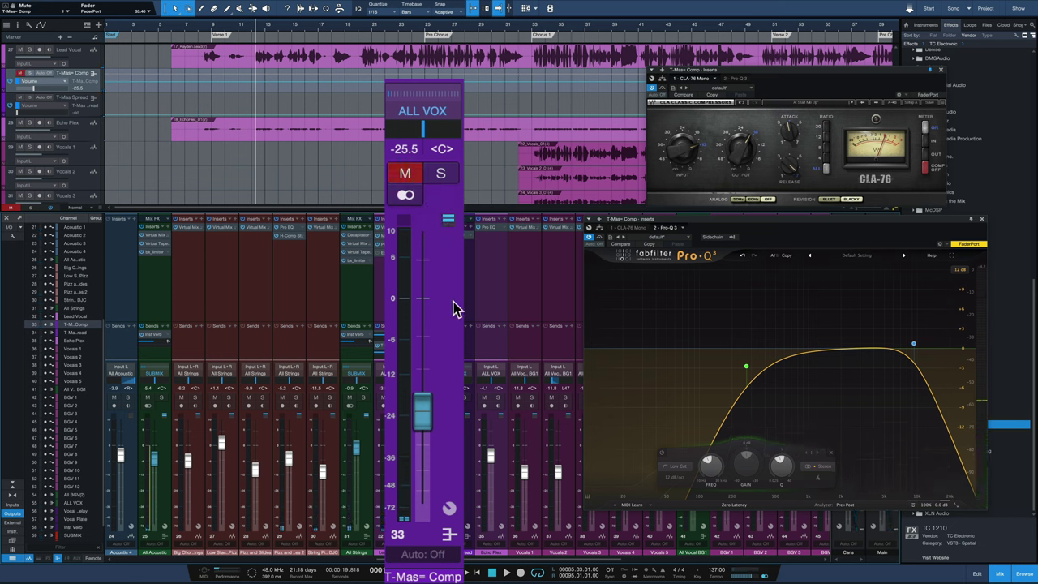
pyautogui.press('space')
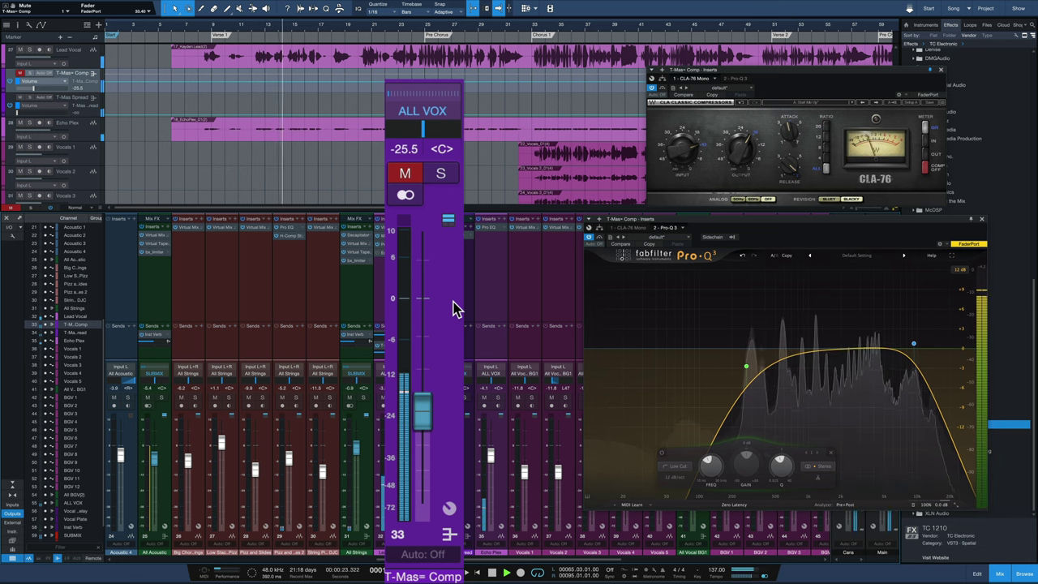
pyautogui.hotkey('shift', 'm')
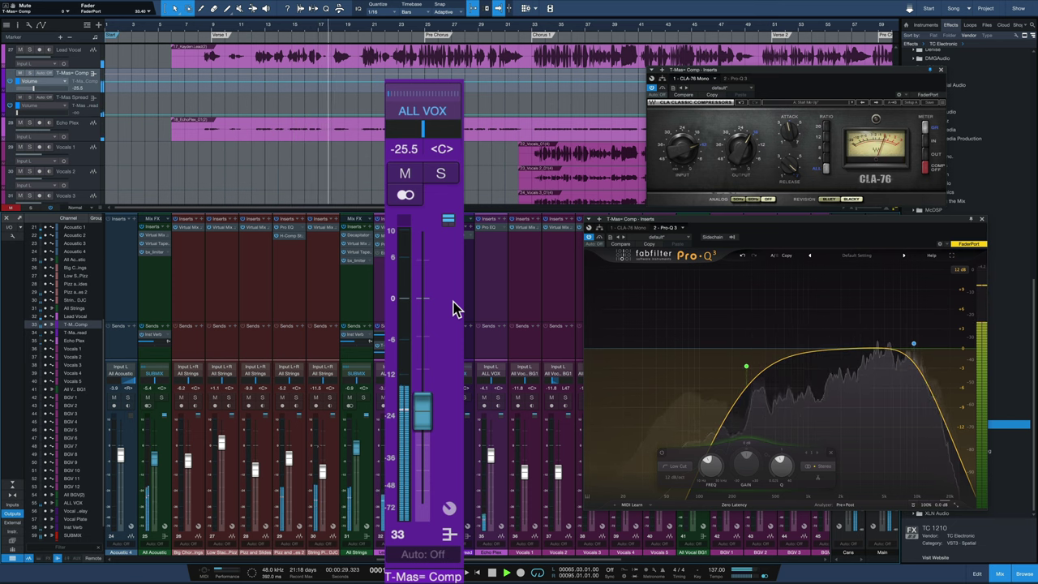
pyautogui.hotkey('shift', 'm')
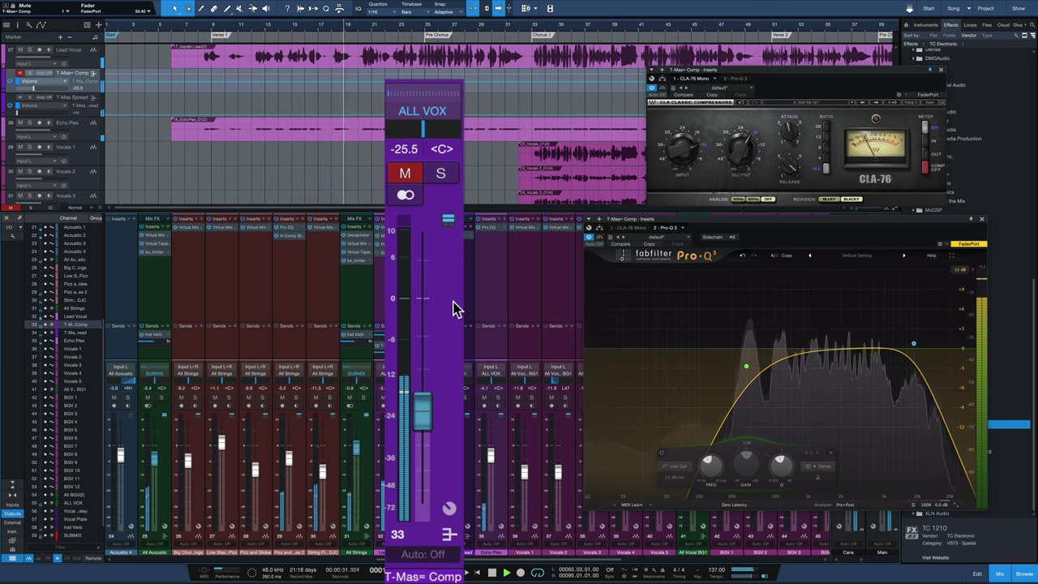
pyautogui.press('space')
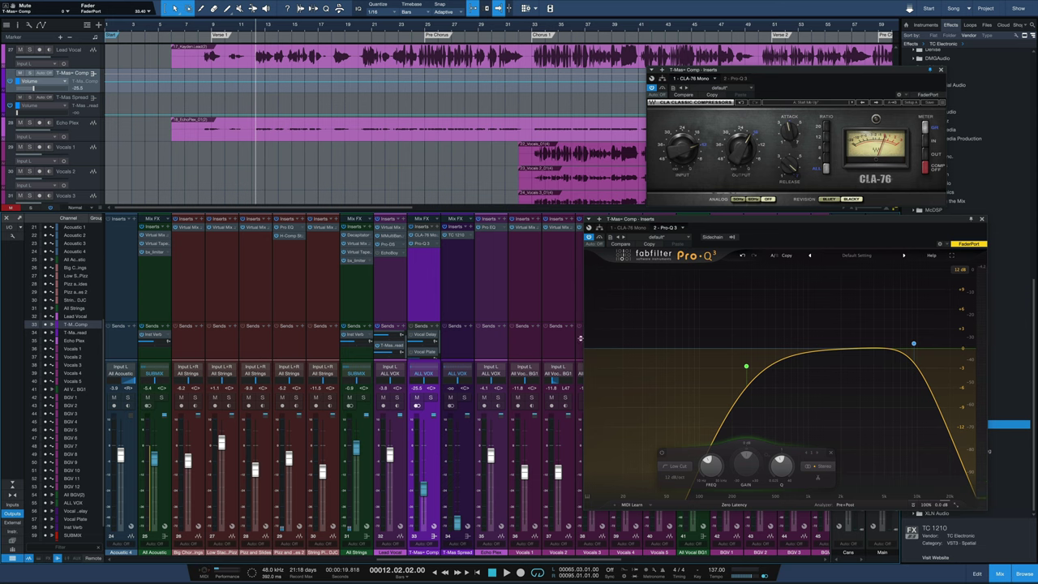
# Reposition the CLA-76 and Pro-Q 3 windows, and solo T-Mas= Comp with its fader at about -6.4 dB
pyautogui.moveTo(726, 70); pyautogui.dragTo(456, 84)
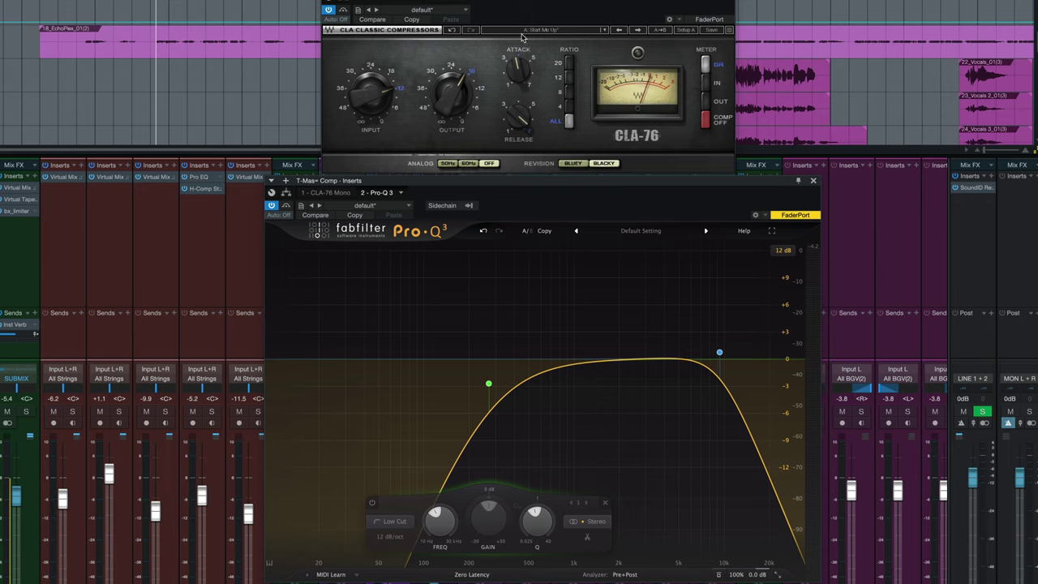
pyautogui.moveTo(533, 89); pyautogui.dragTo(539, 118)
pyautogui.moveTo(509, 138); pyautogui.dragTo(540, 138)
pyautogui.moveTo(544, 182); pyautogui.dragTo(541, 171)
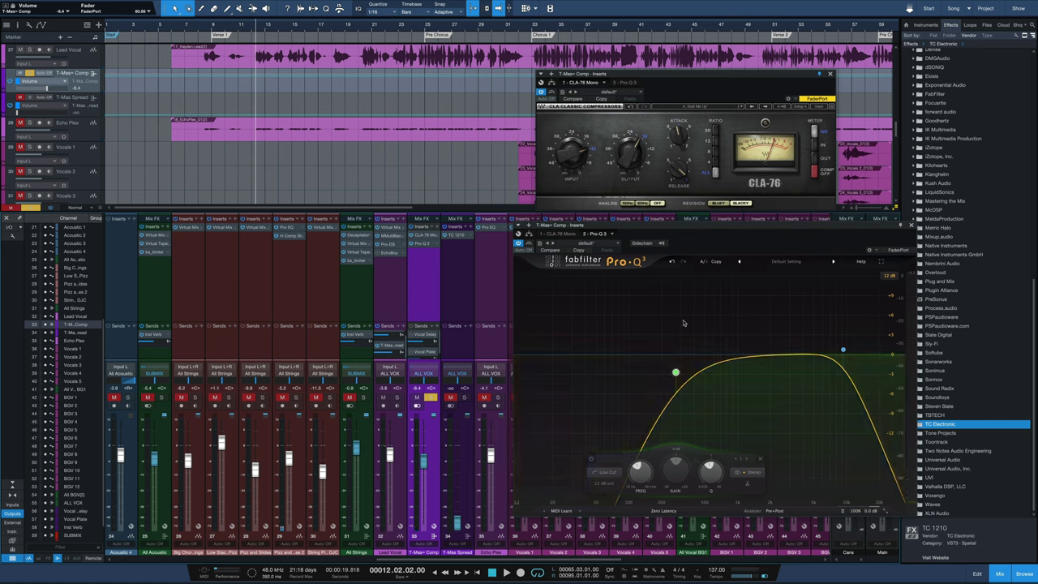
# Audition the soloed T-Mas= Comp, clear the solo and lower its fader to -20.5 dB
pyautogui.press('space')
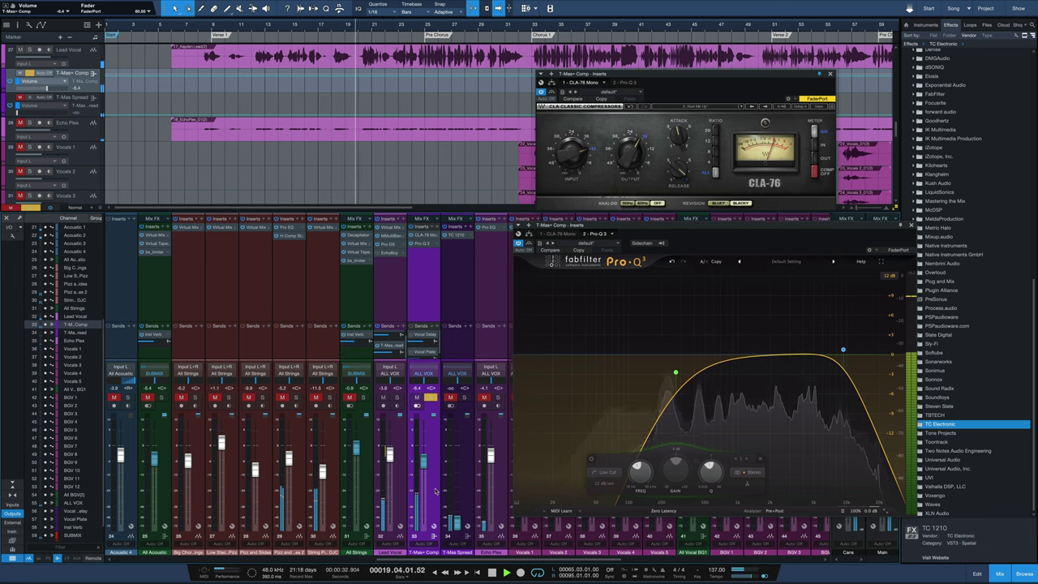
pyautogui.press('space')
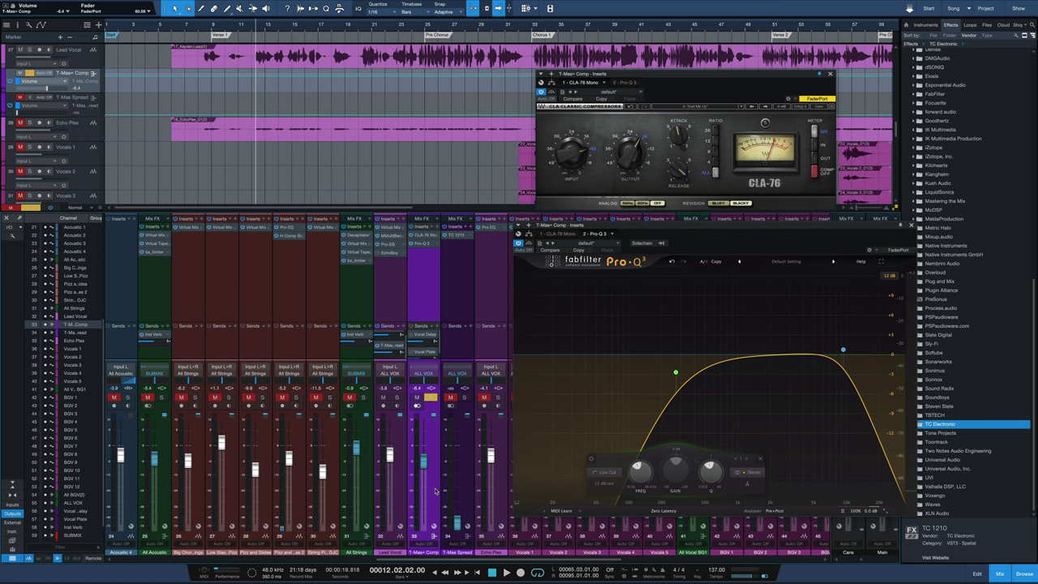
pyautogui.click(430, 397)
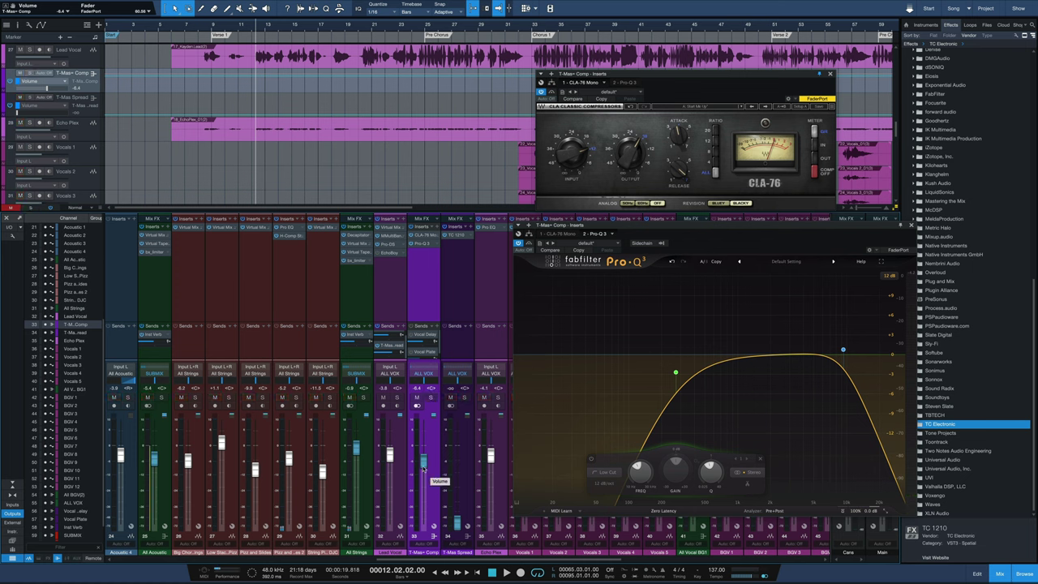
pyautogui.moveTo(423, 468); pyautogui.dragTo(422, 485)
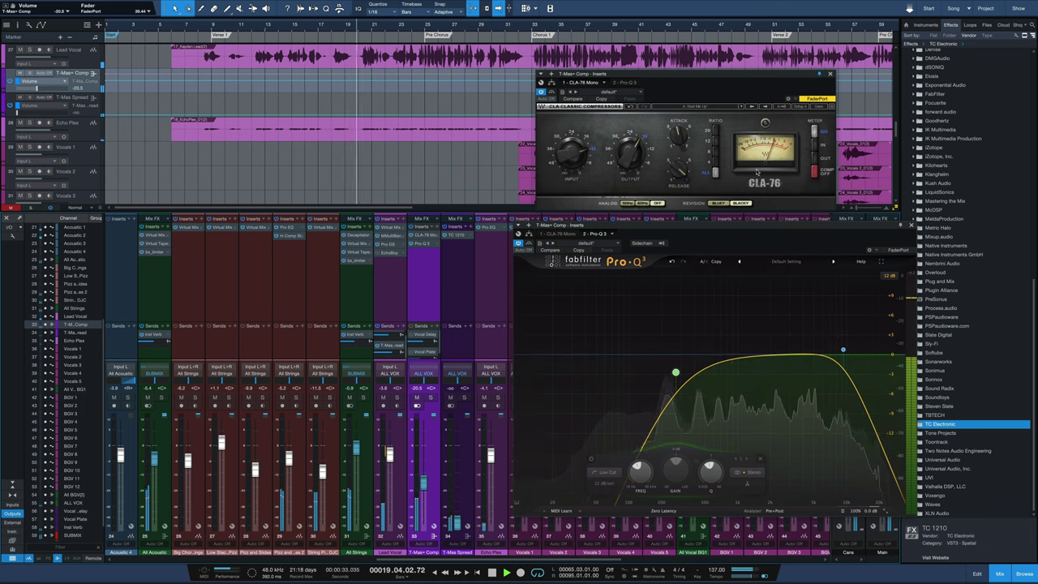
# Play back the mix while watching the gain reduction meter of the CLA-76 on T-Mas= Comp
pyautogui.press('space')
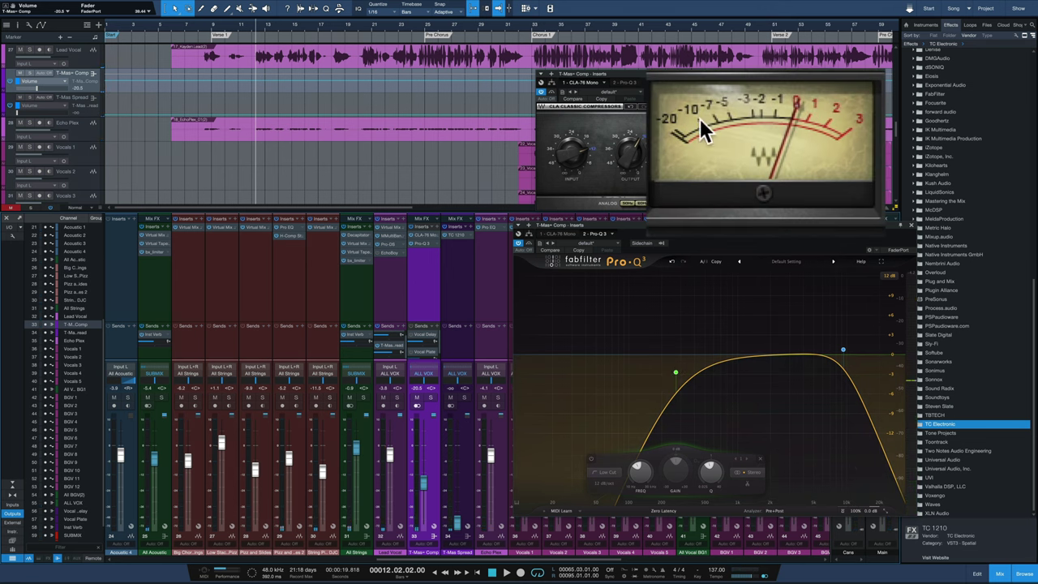
pyautogui.press('space')
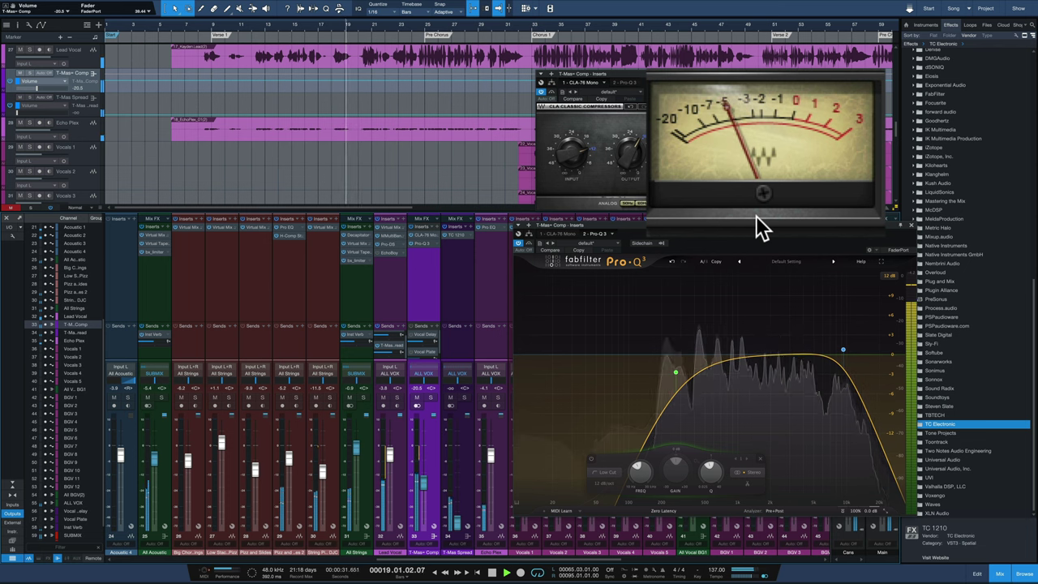
pyautogui.press('space')
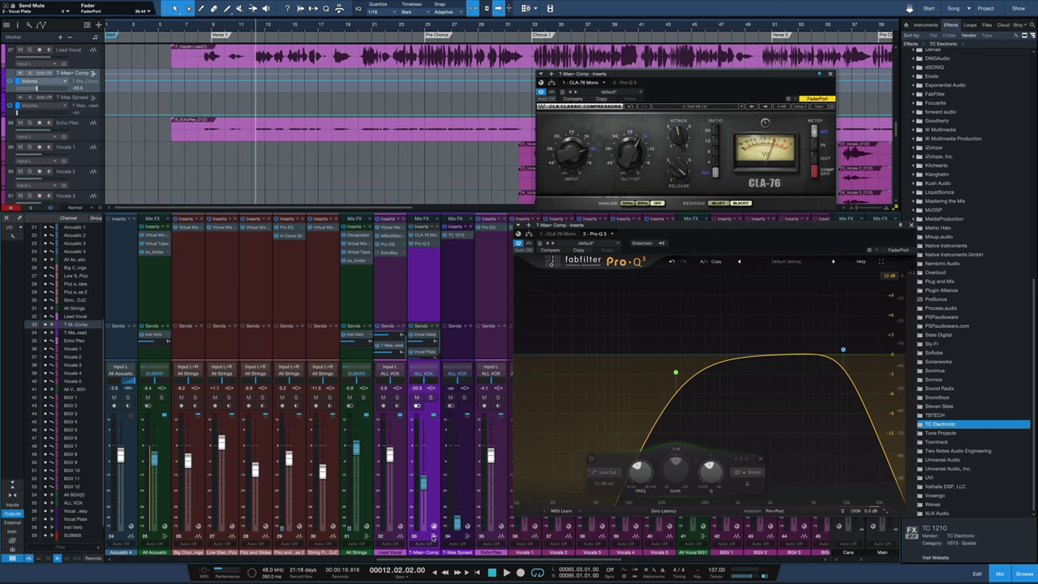
pyautogui.press('space')
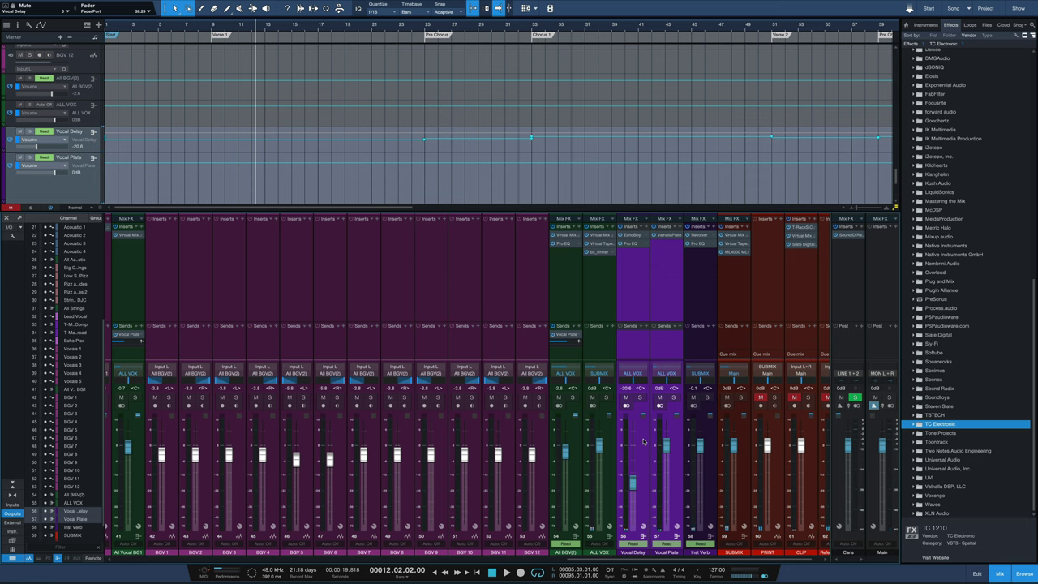
# Solo the Vocal Delay and Vocal Plate channels with automation off and their faders at about 0 dB
pyautogui.click(640, 397)
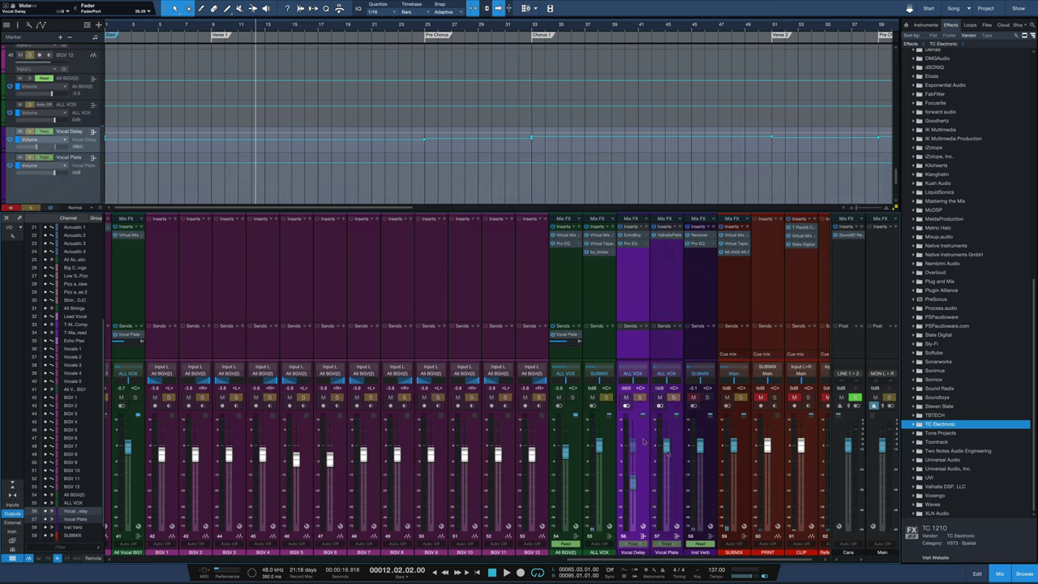
pyautogui.click(674, 397)
pyautogui.click(639, 367)
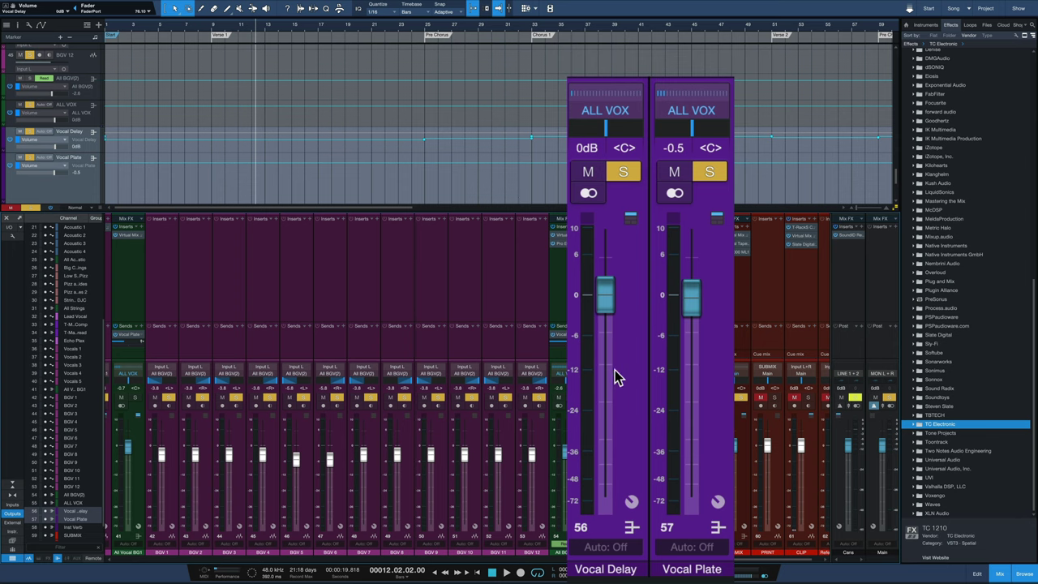
# Audition the Vocal Delay and Vocal Plate with both faders swept up to about +10 dB, lower them again and clear the solos
pyautogui.press('space')
pyautogui.moveTo(608, 299); pyautogui.dragTo(604, 235)
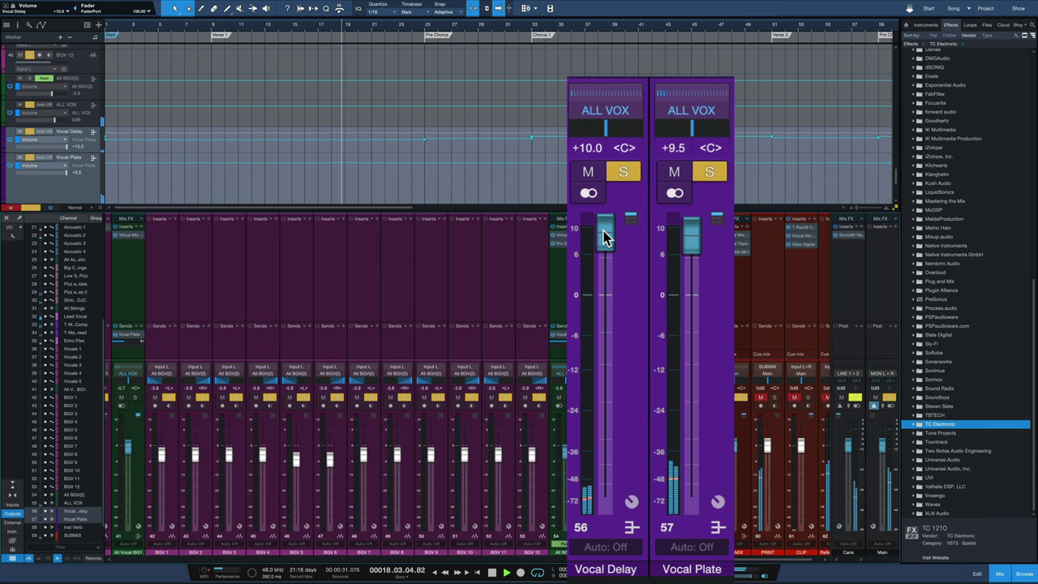
pyautogui.moveTo(606, 227); pyautogui.dragTo(607, 301)
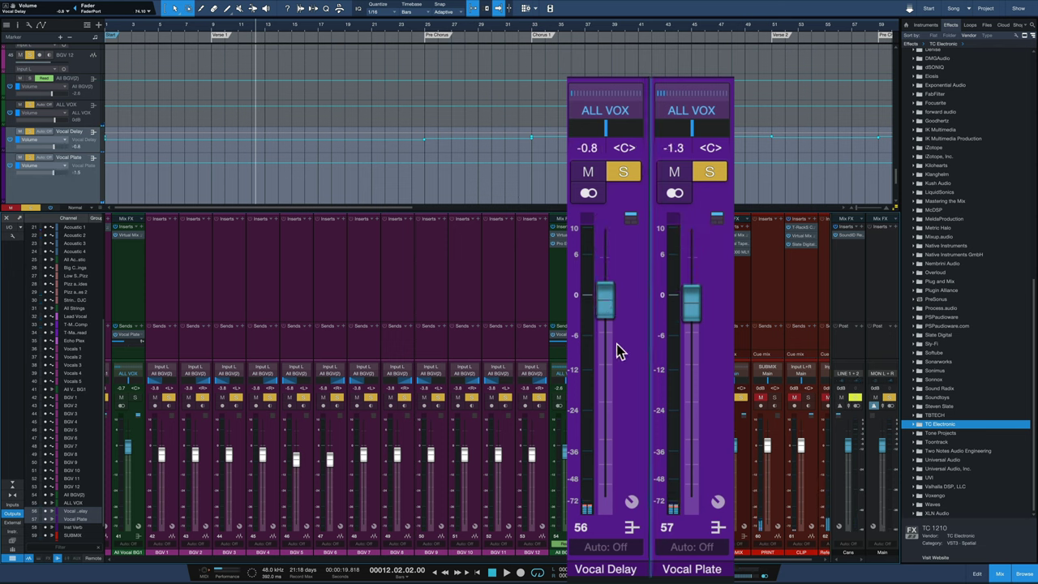
pyautogui.moveTo(616, 344); pyautogui.dragTo(676, 432)
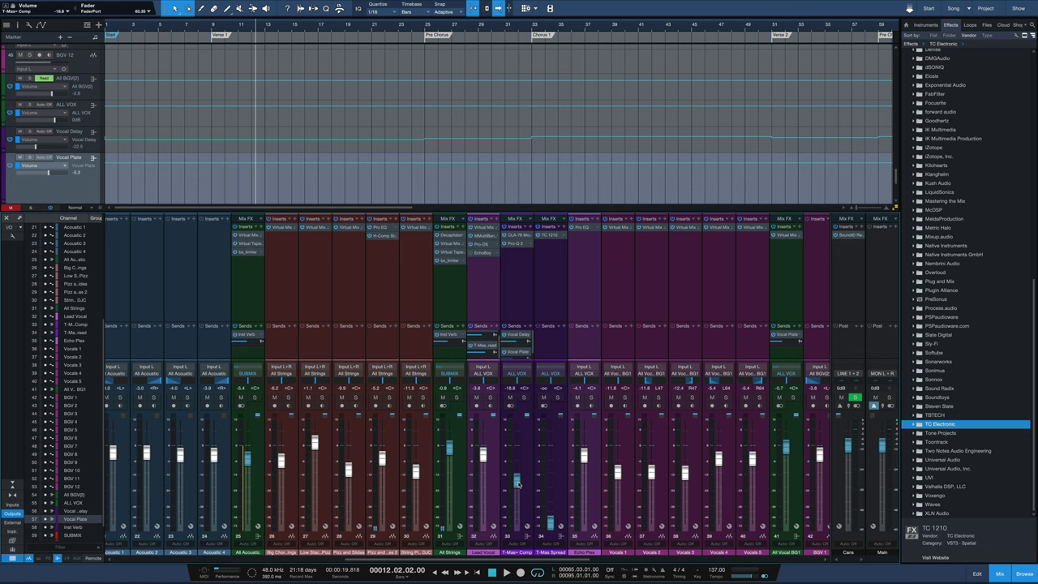
# Compare the mix with T-Mas= Comp muted and unmuted during playback, and set its fader to -26.1 dB
pyautogui.click(526, 442)
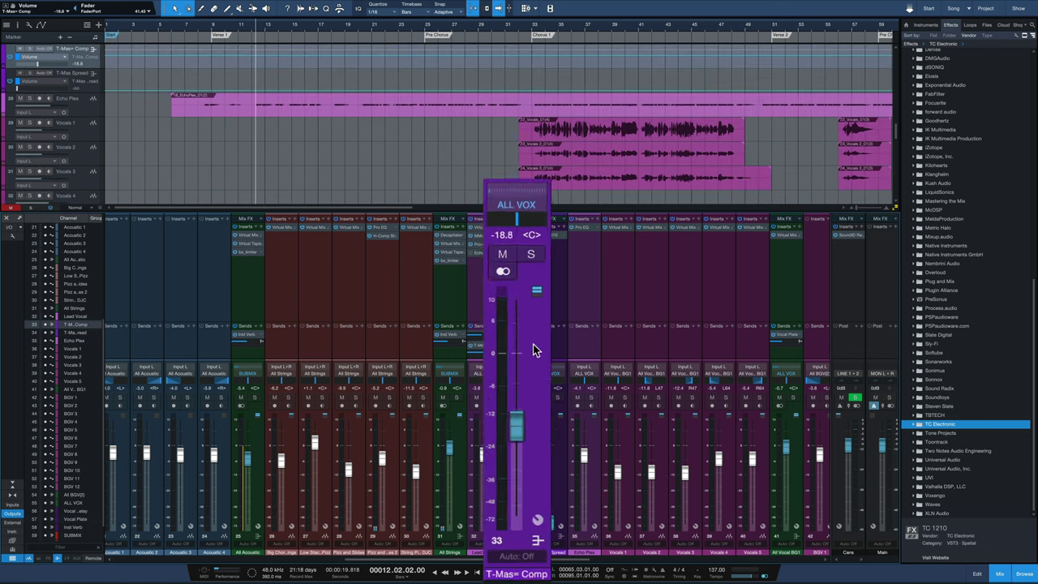
pyautogui.press('space')
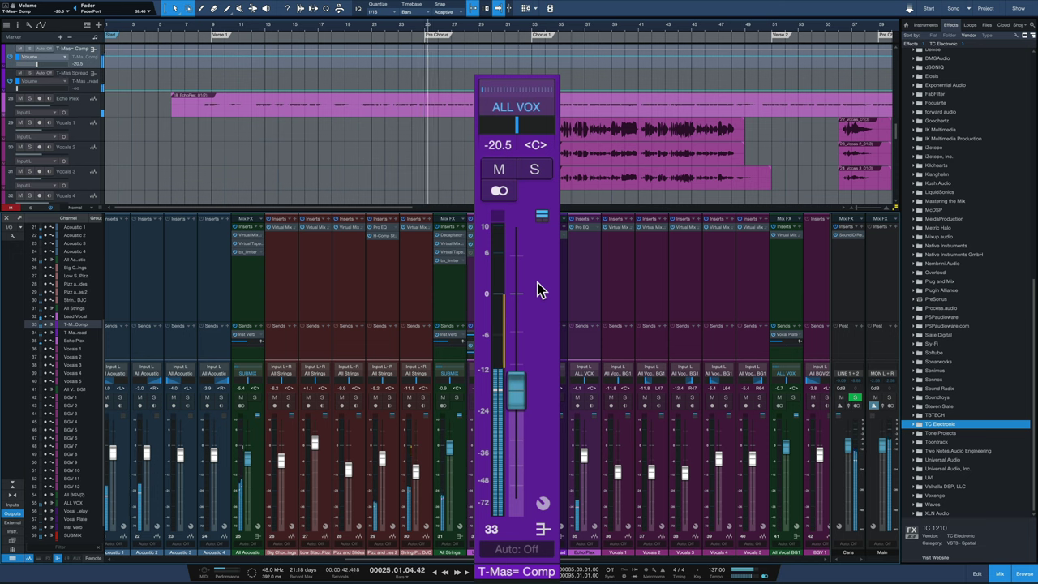
pyautogui.hotkey('shift', 'm')
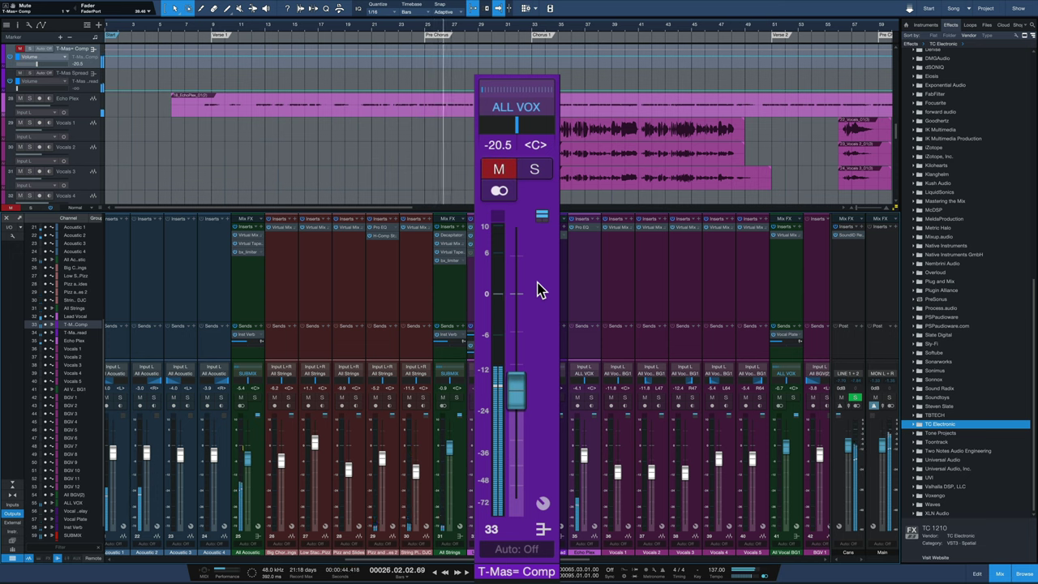
pyautogui.hotkey('shift', 'm')
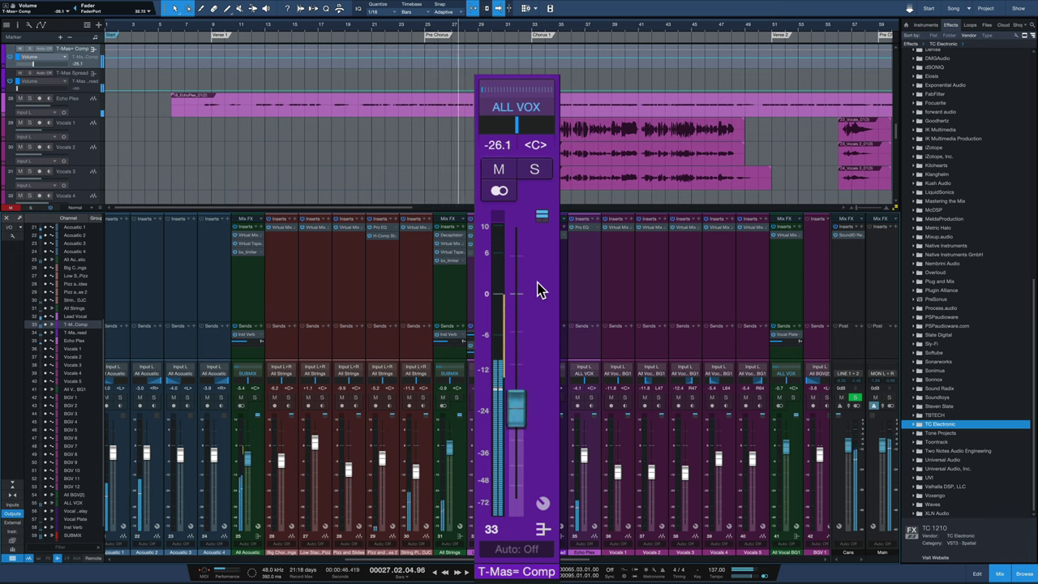
pyautogui.press('space')
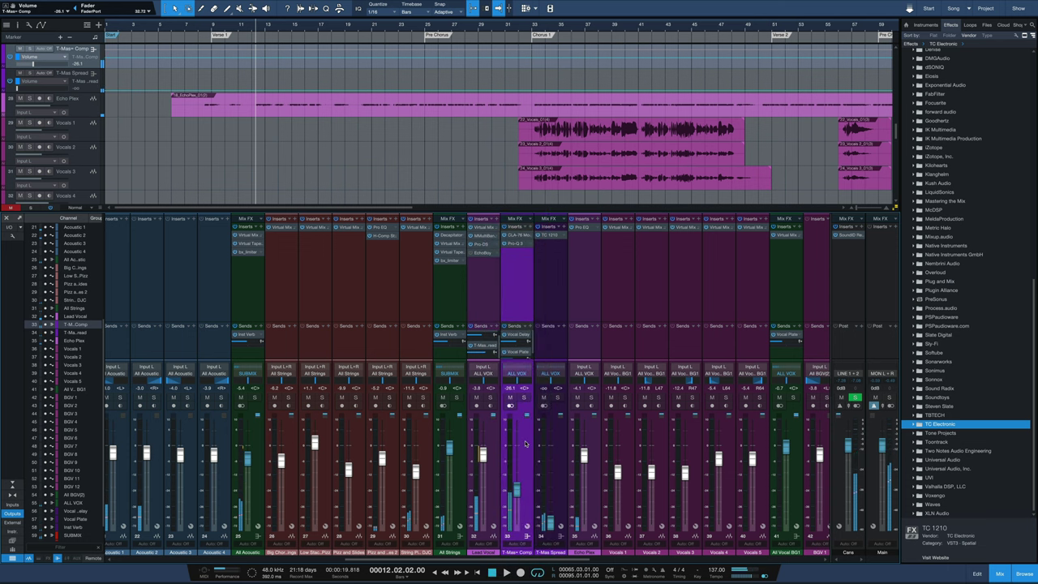